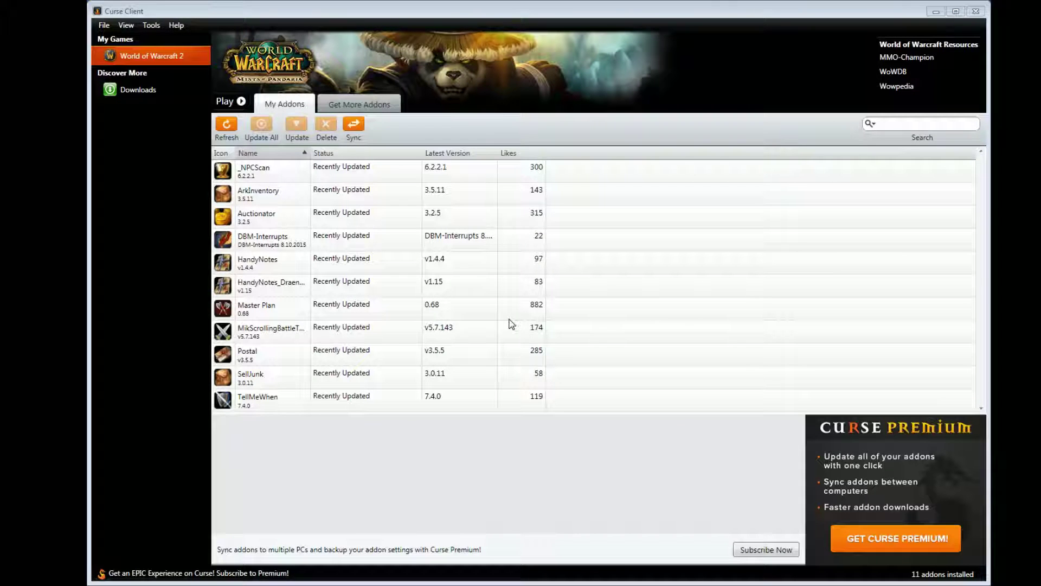
Step: View the details of _NPCScan, ArkInventory, Auctionator and DBM-Interrupts in Curse Client
click(286, 178)
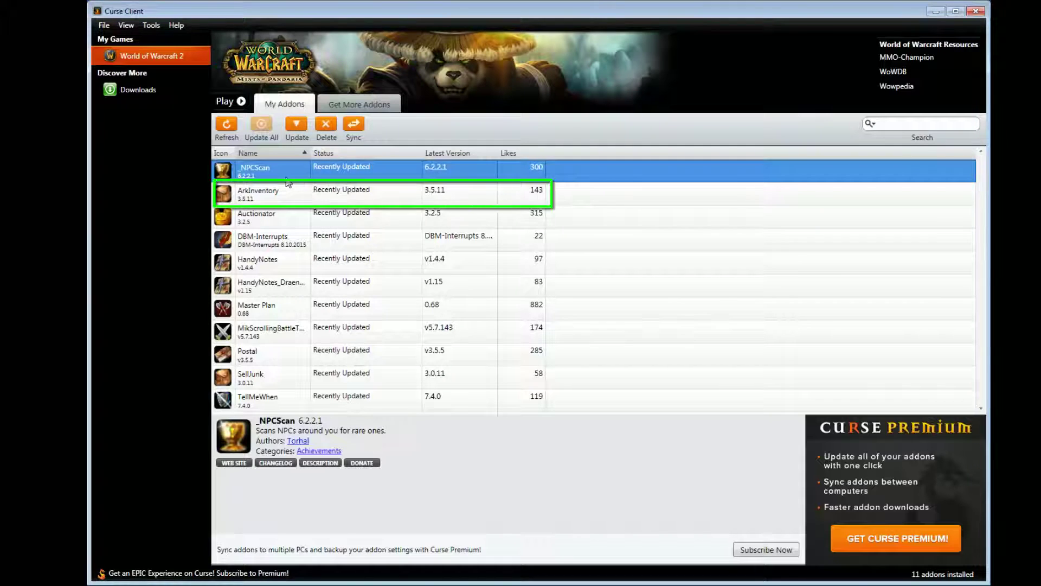
click(293, 193)
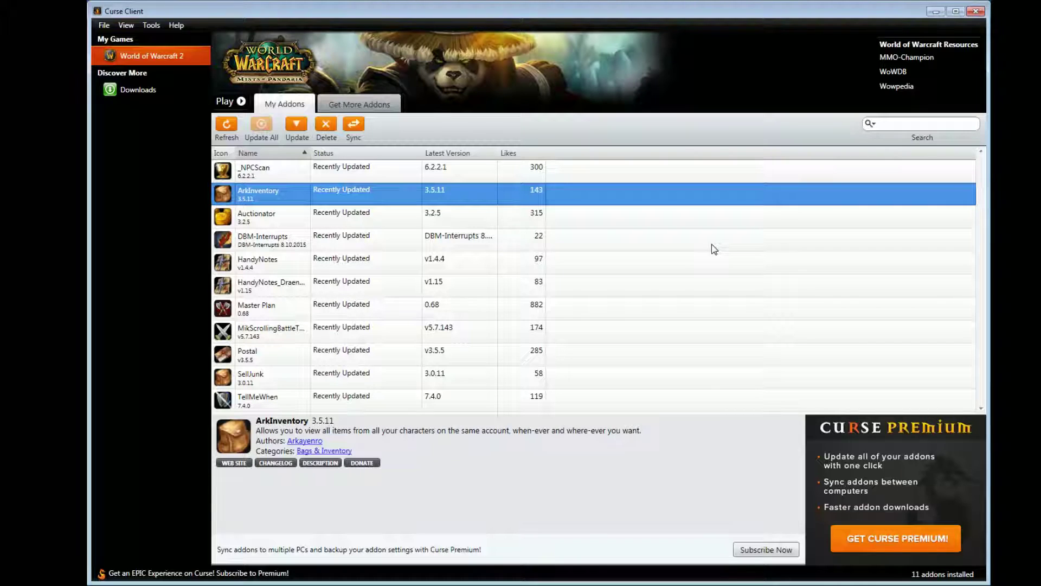
click(294, 215)
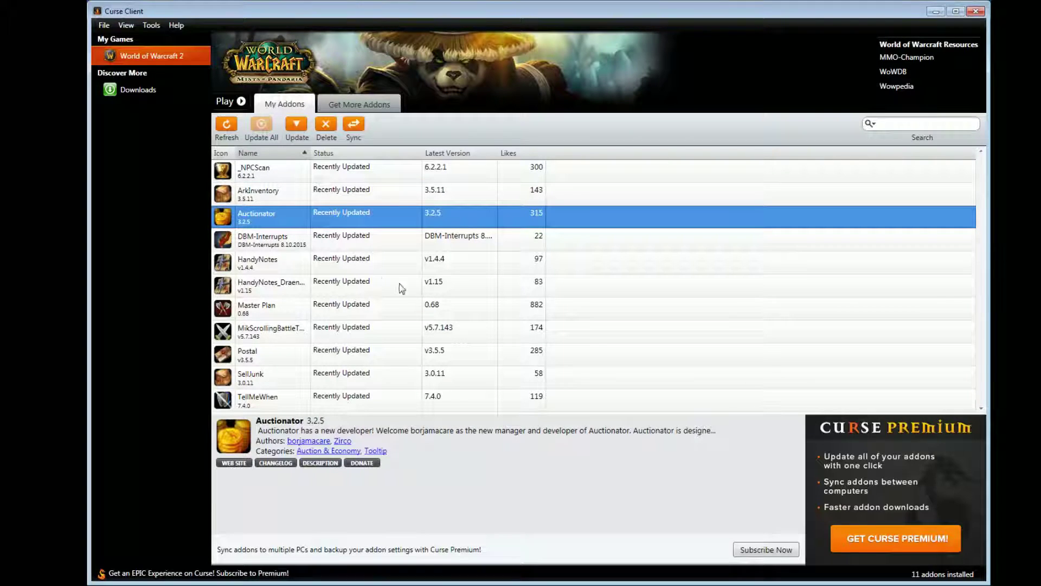
click(290, 247)
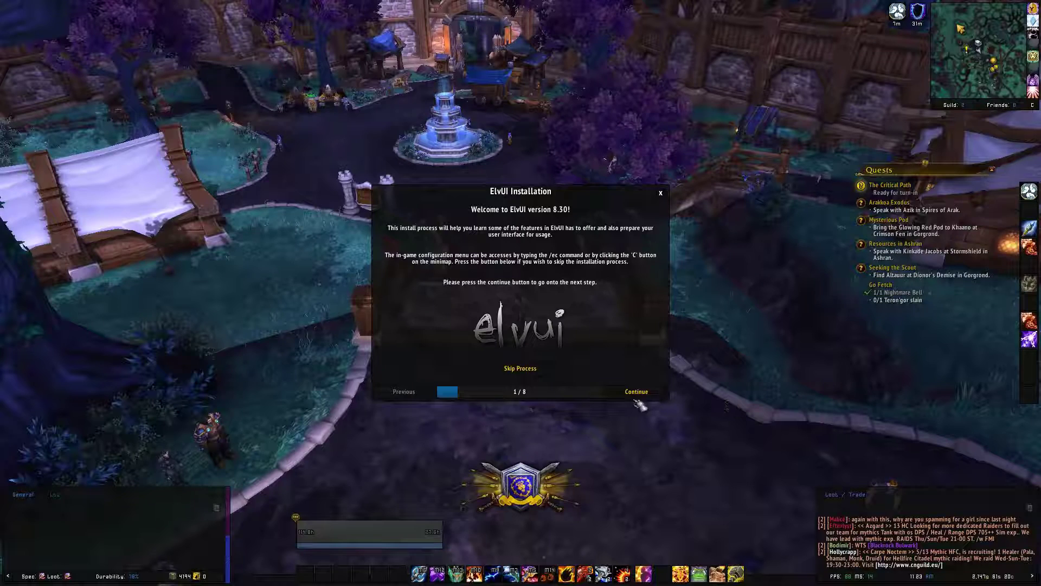
Step: Close the ElvUI 8.30 installation wizard with its X button
mouse_move(233, 518)
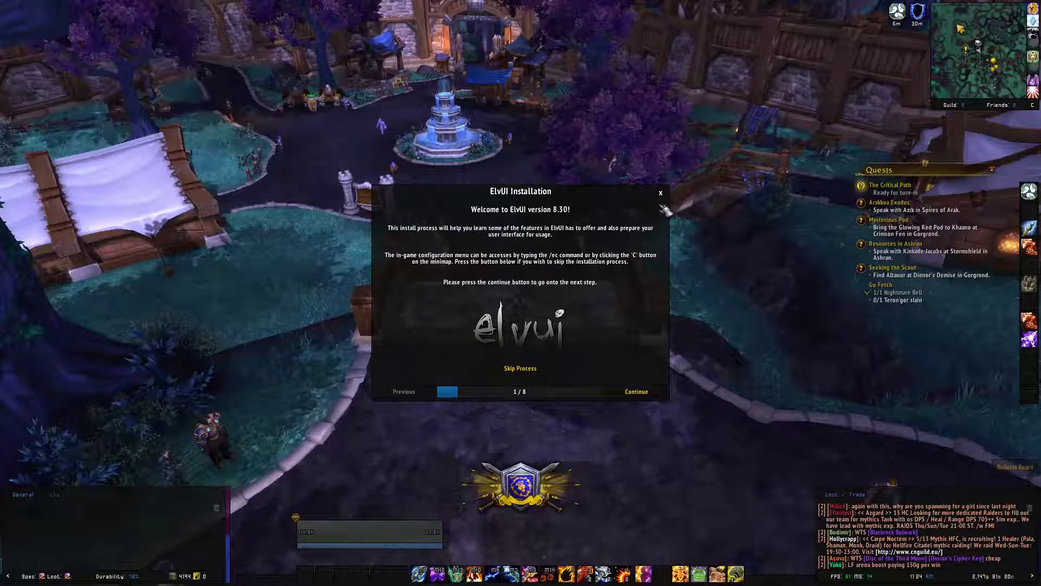
click(660, 193)
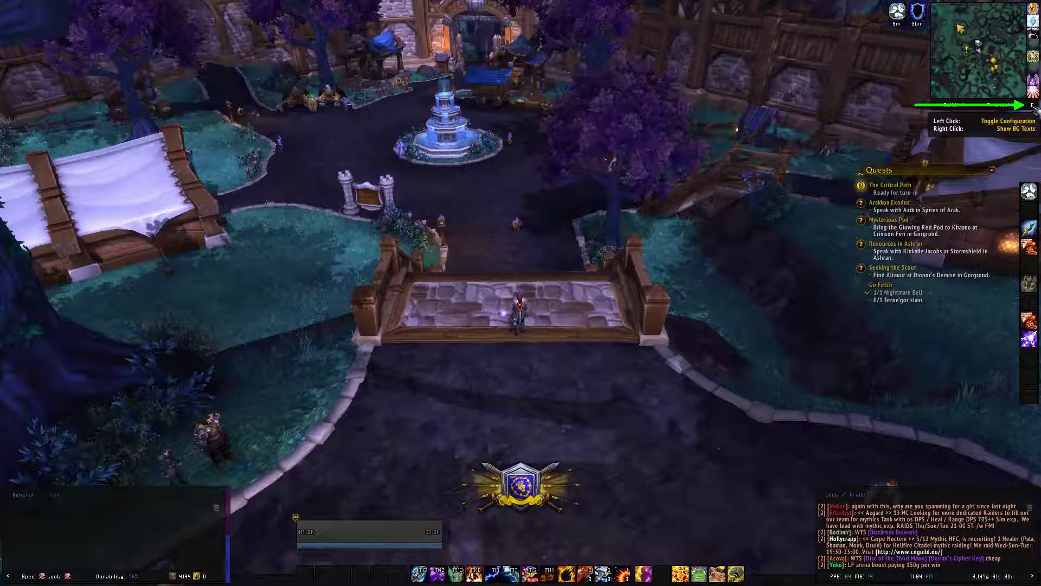
Step: Open the ElvUI configuration with /ec and go to its Profiles page
text(/e)
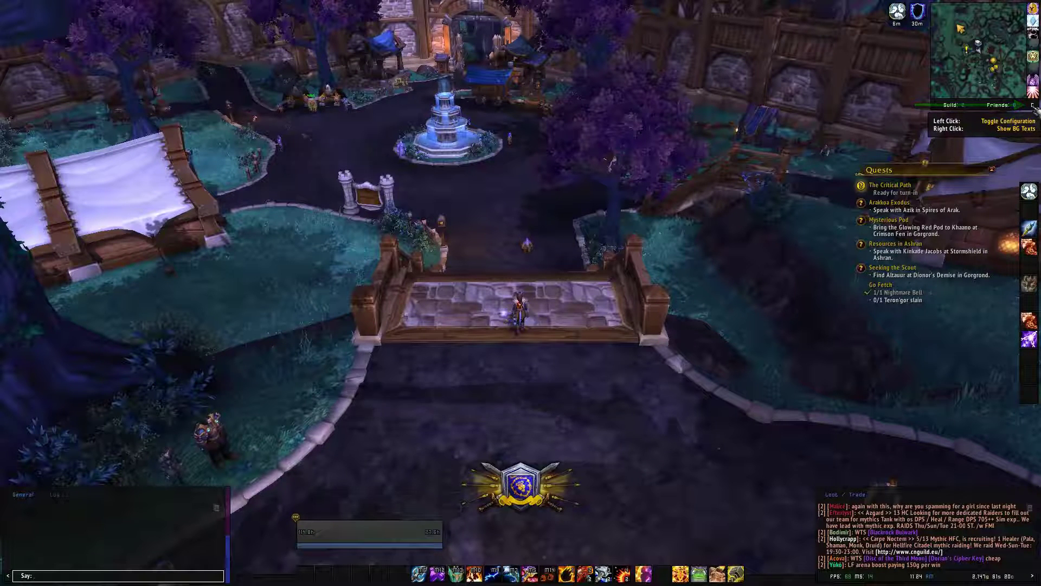
text(c)
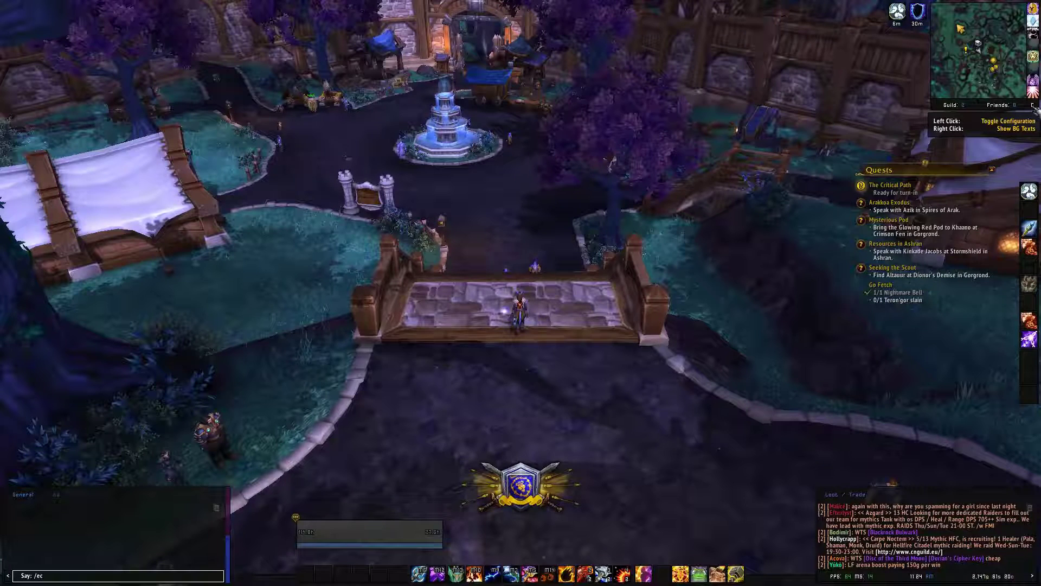
key(Return)
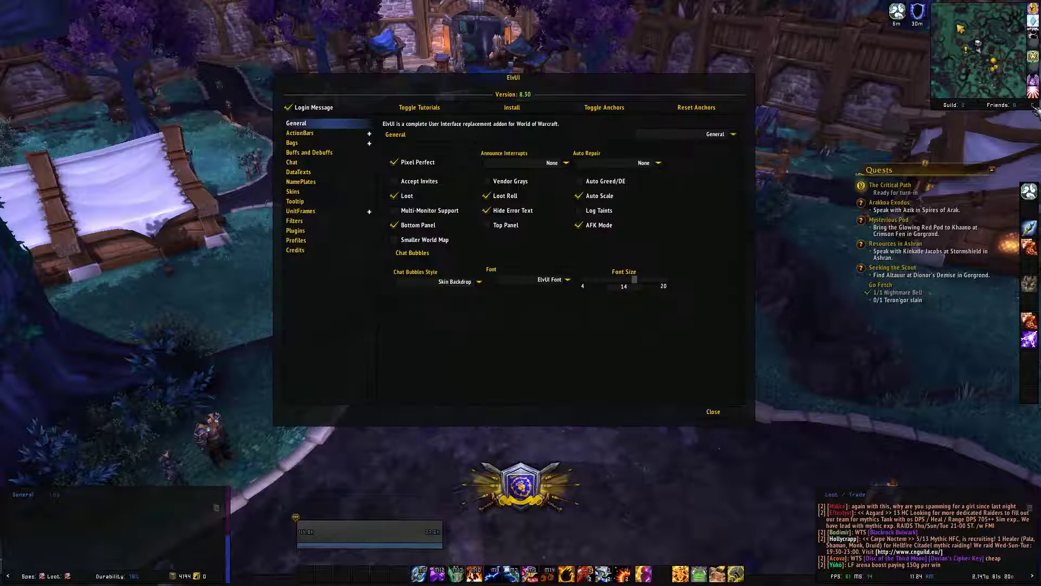
click(713, 411)
text(/ec)
key(Return)
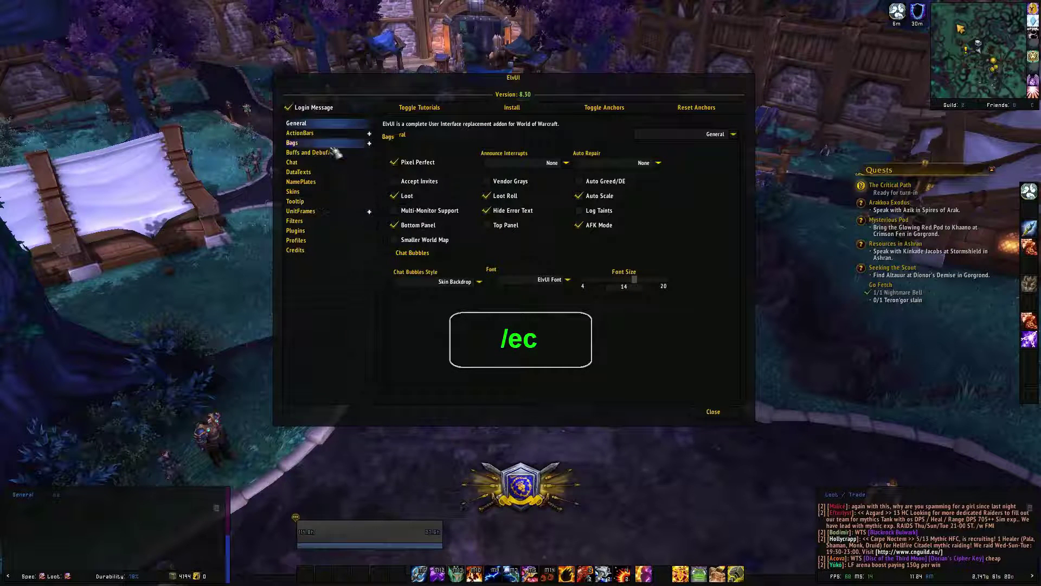
click(313, 242)
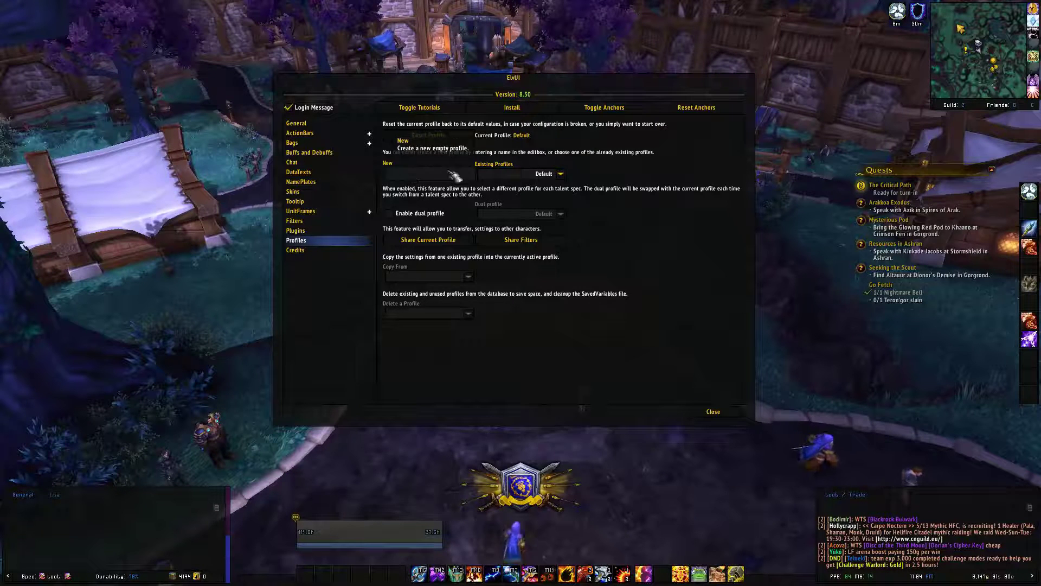
Step: After checking the existing profiles, create a new ElvUI profile named 'MeleDPS' and make it current
click(557, 174)
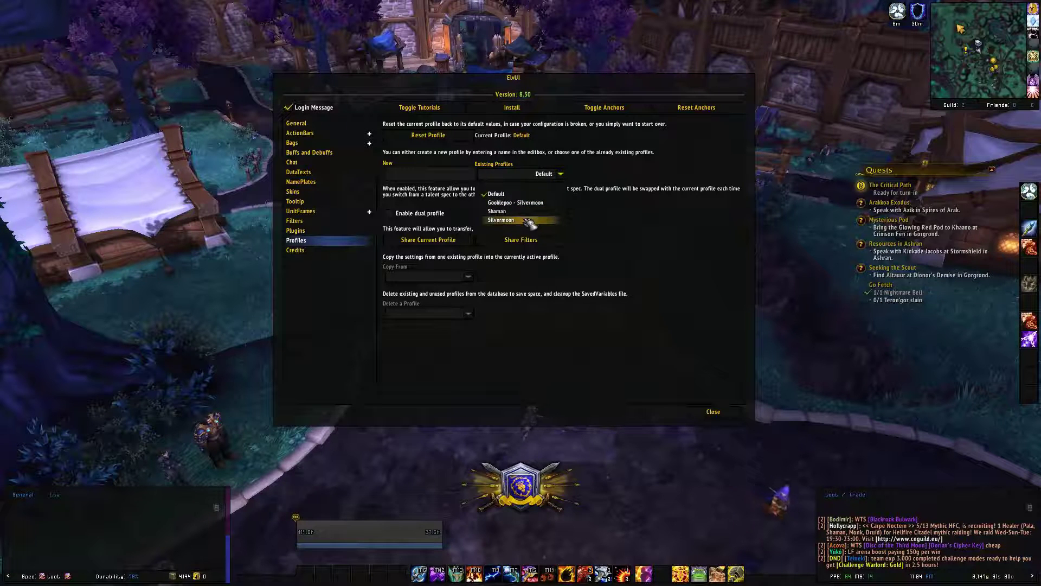
click(560, 174)
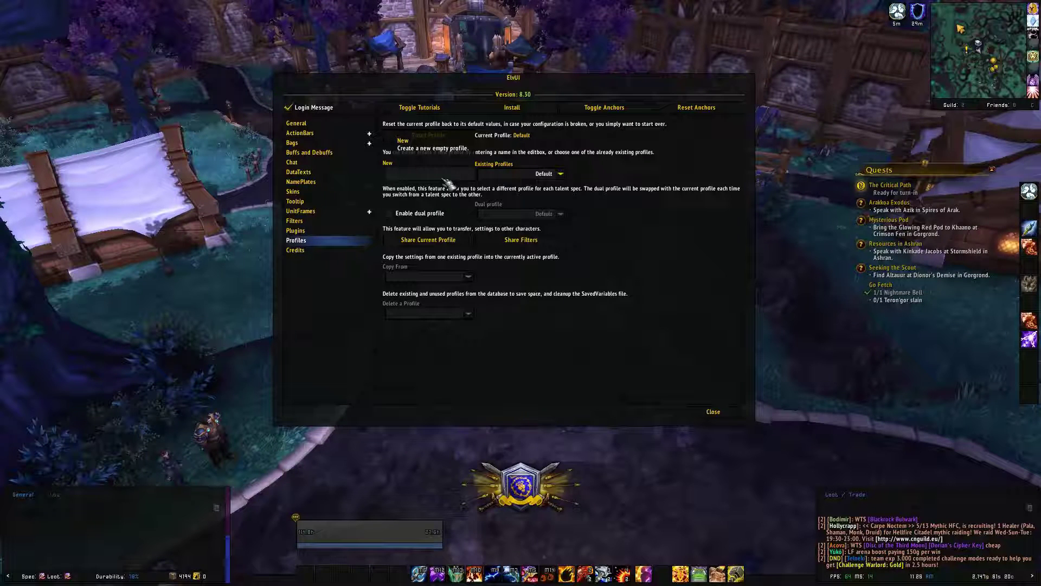
click(444, 179)
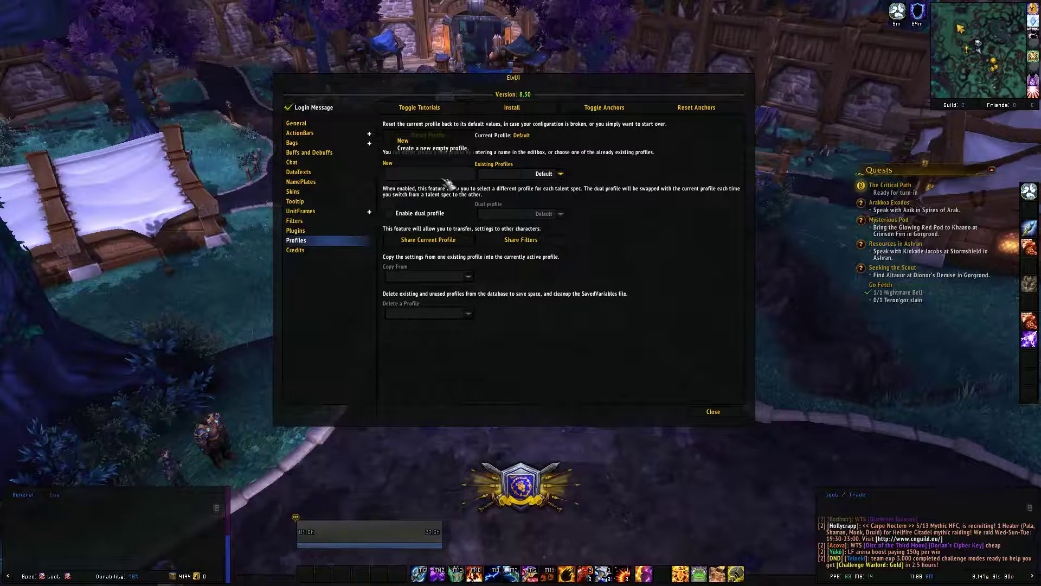
text(Me)
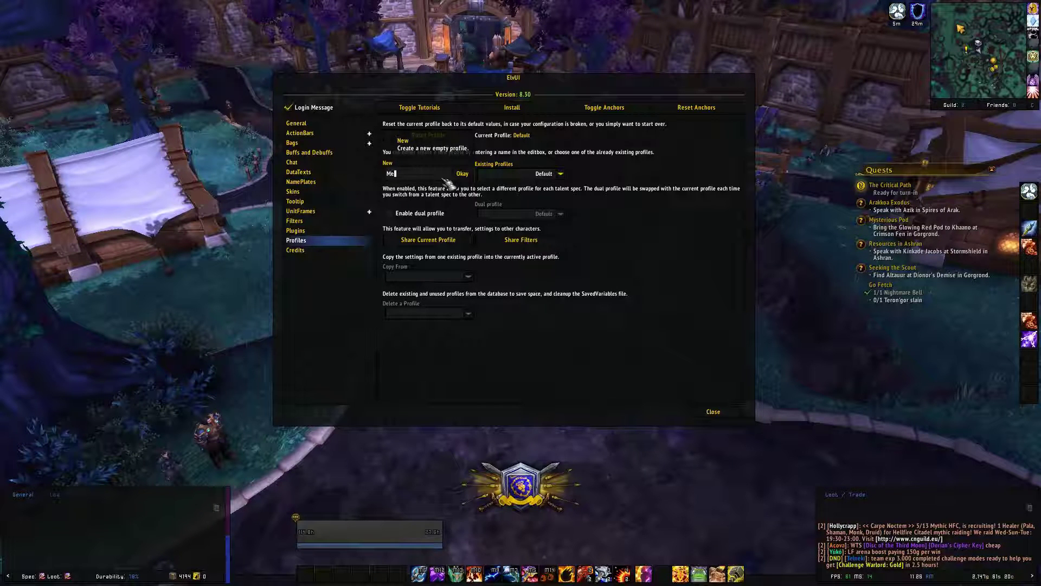
text(leDPS)
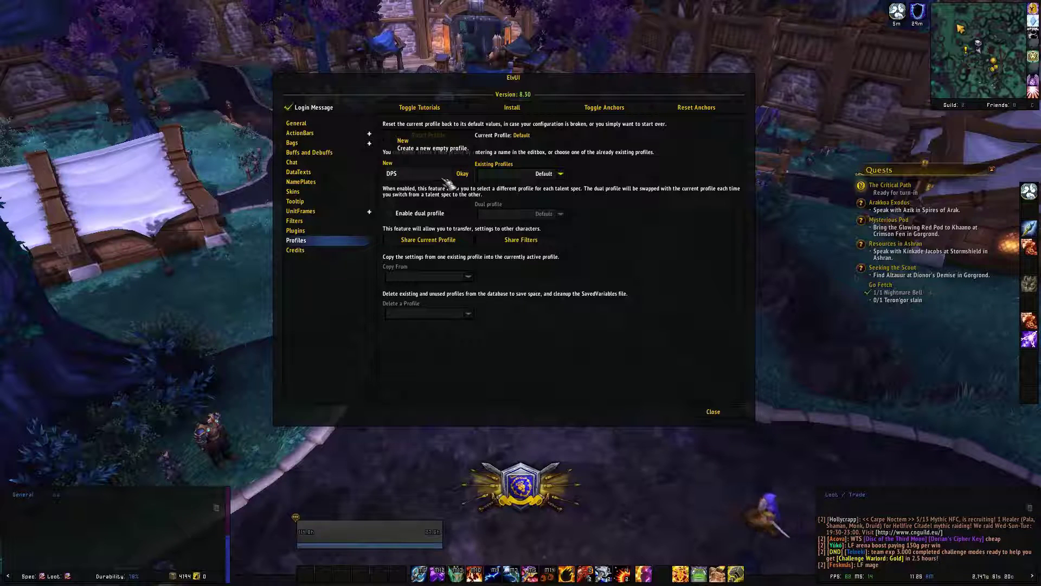
click(462, 175)
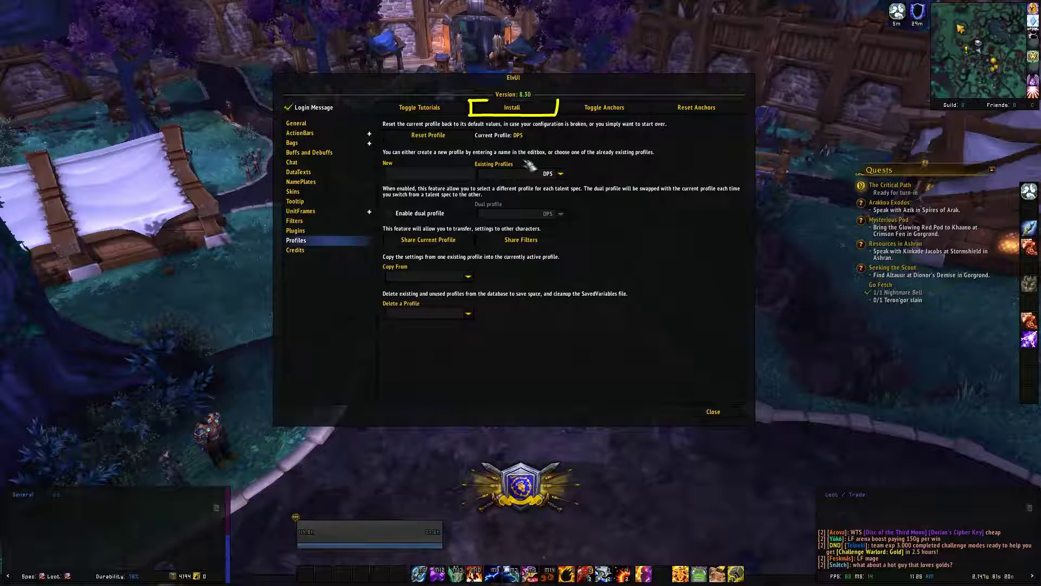
Step: Rerun the ElvUI installer, applying the recommended CVars and ElvUI's chat window setup
click(535, 107)
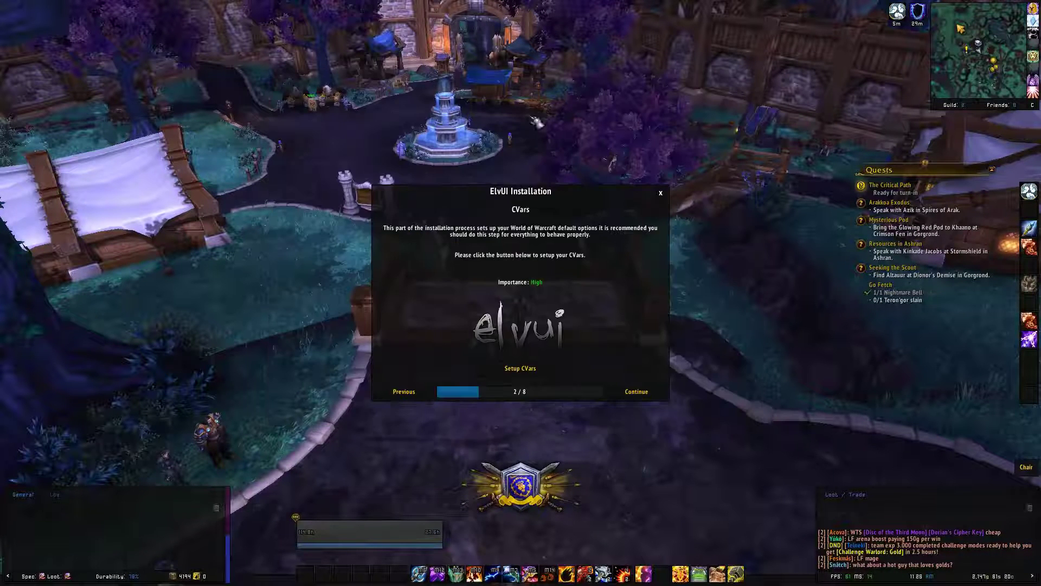
click(524, 374)
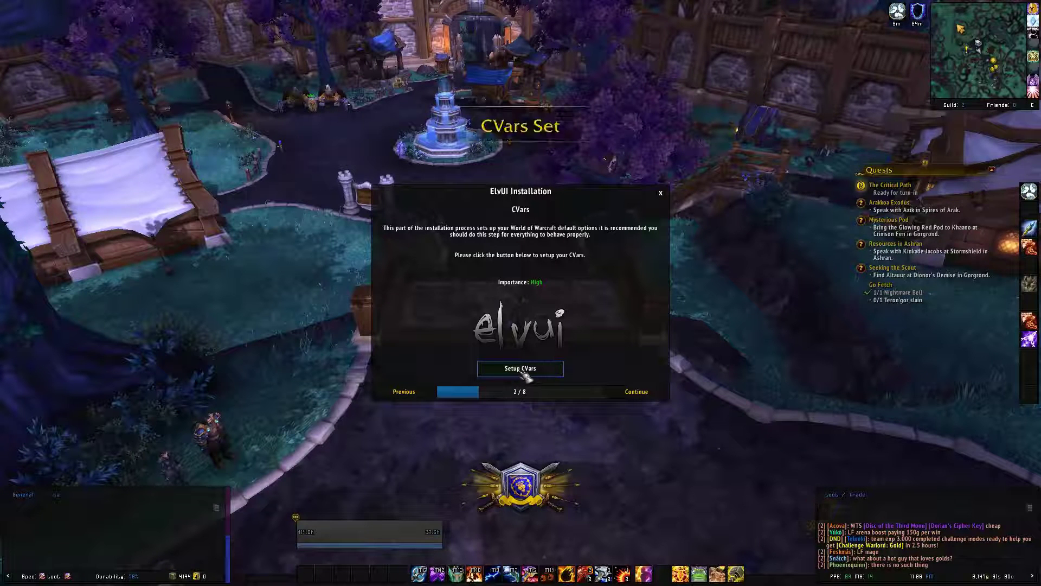
click(630, 393)
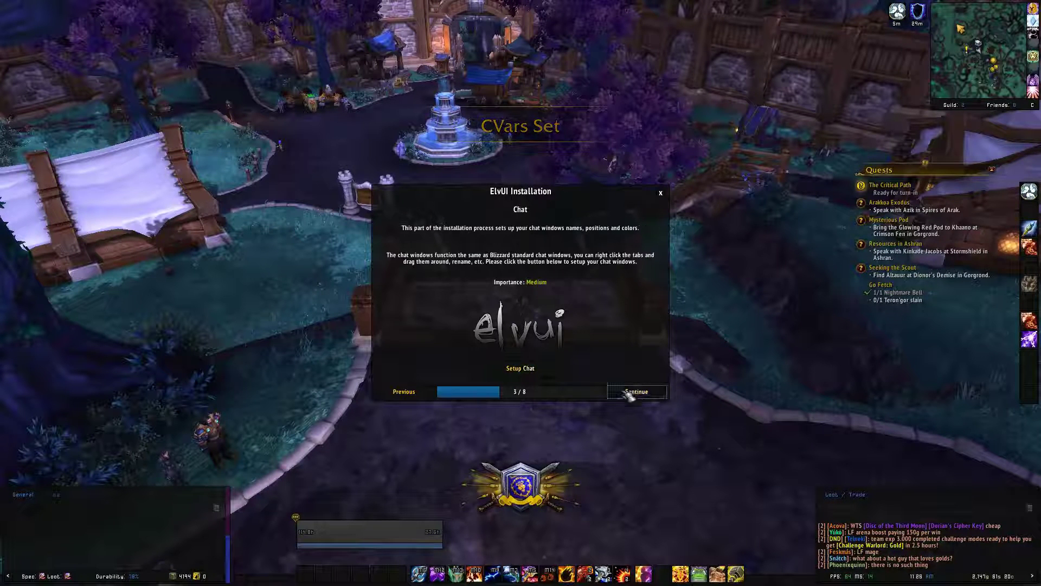
click(522, 370)
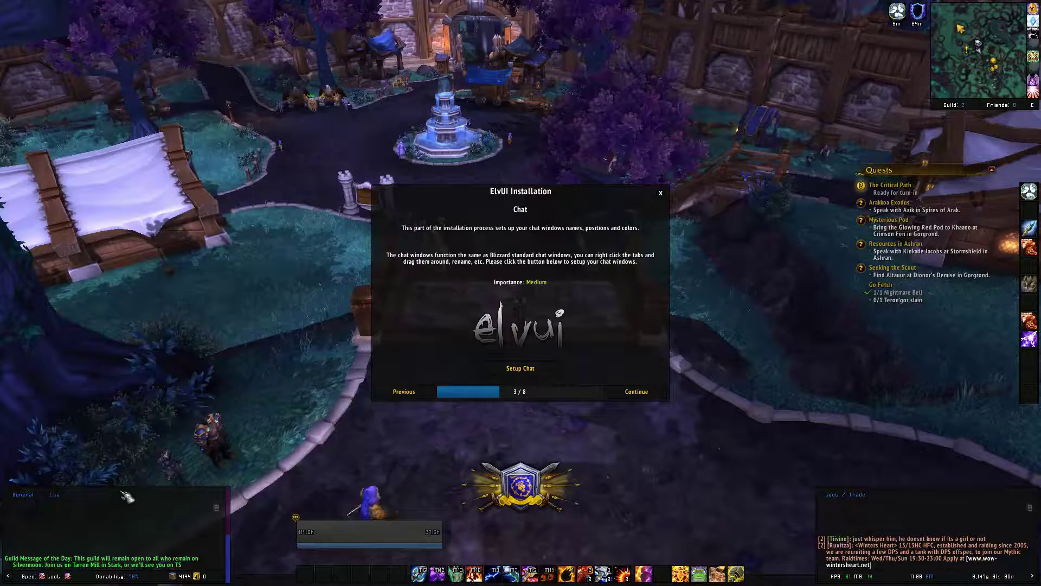
click(521, 369)
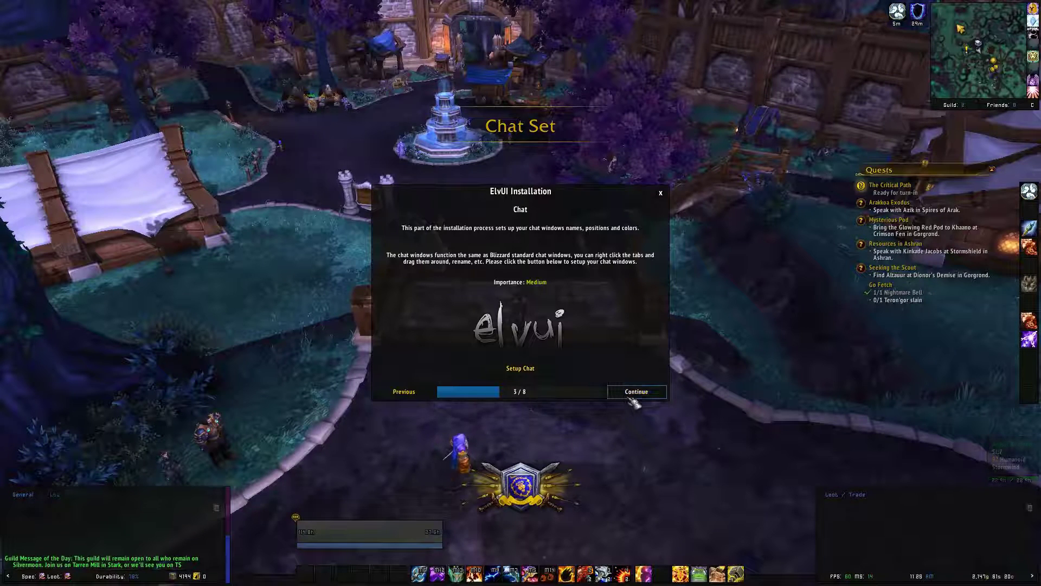
click(630, 396)
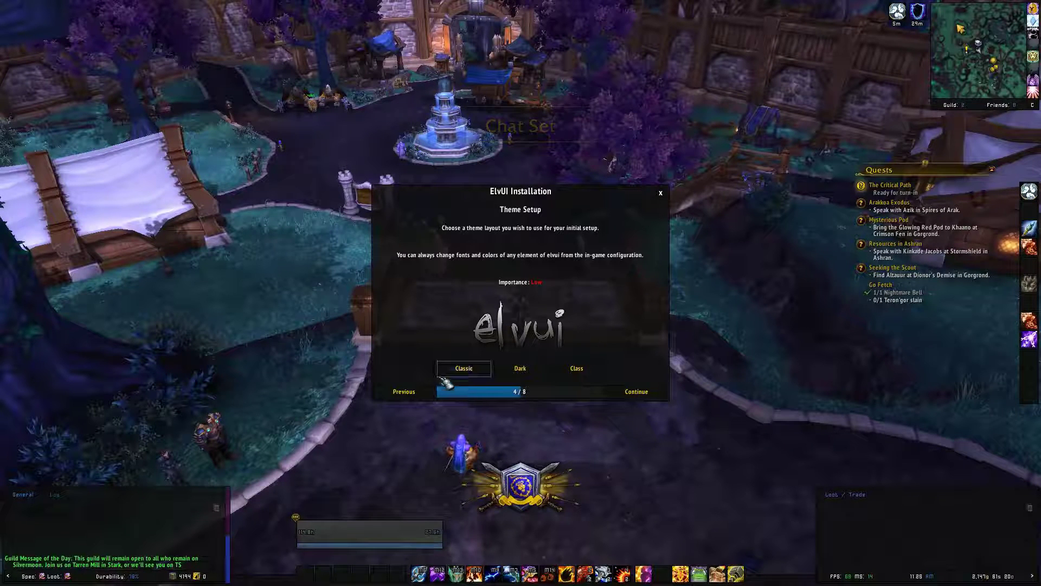
Step: Compare the Classic, Dark and Class themes, keep Class, and continue to Resolution
click(467, 371)
click(519, 370)
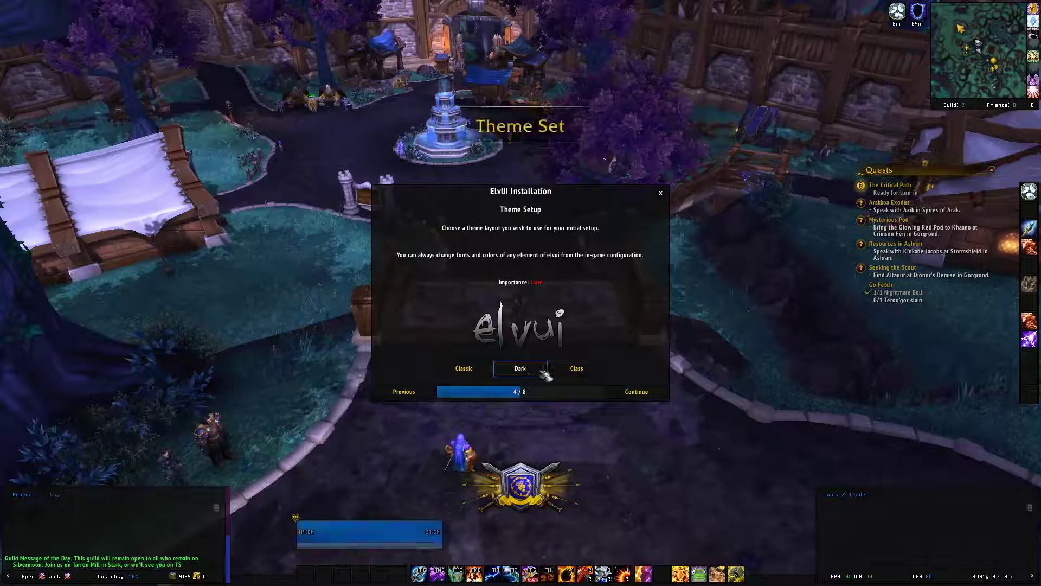
click(466, 370)
click(520, 371)
click(577, 370)
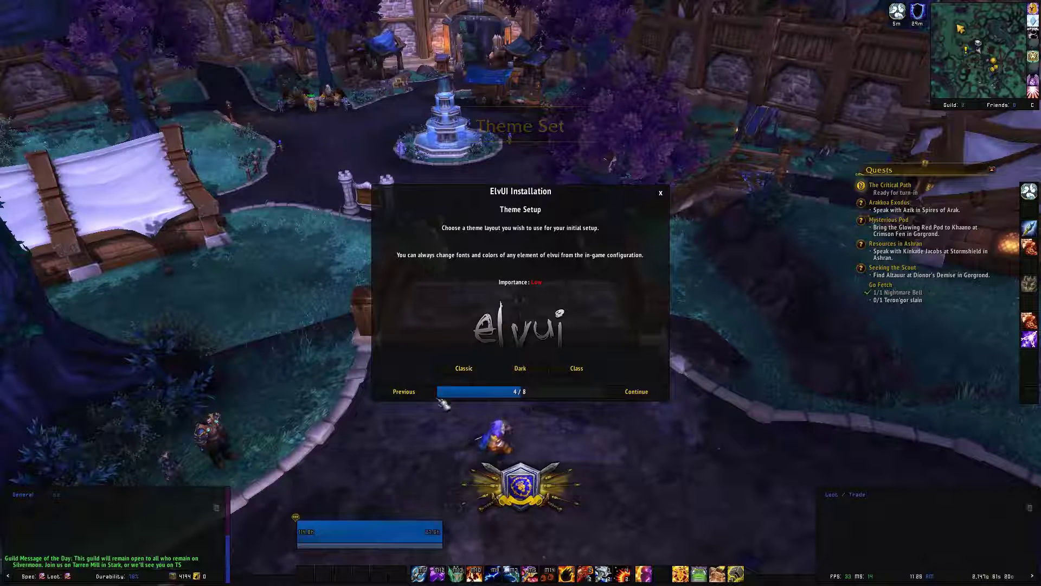
click(465, 369)
click(521, 369)
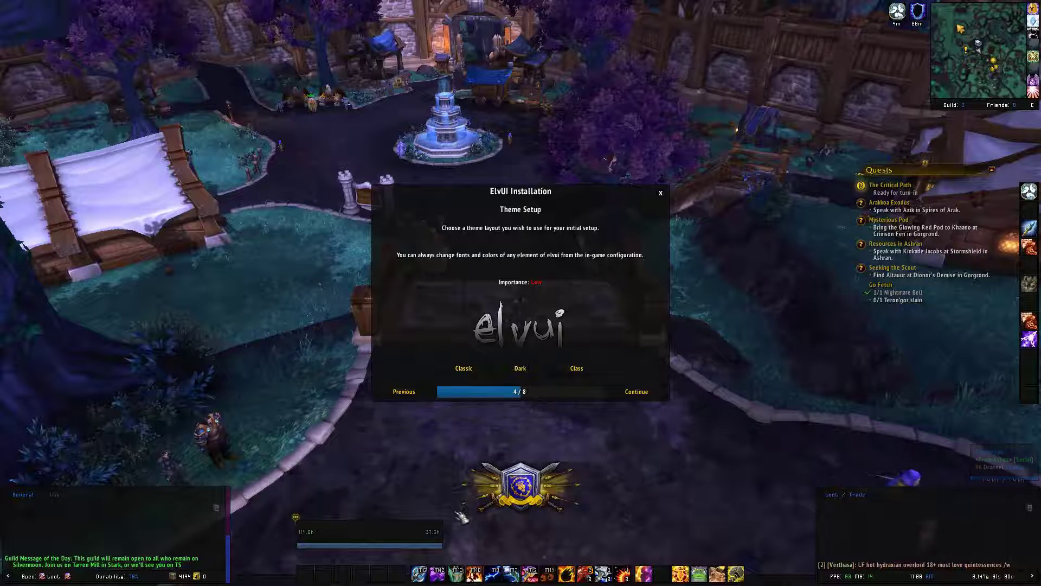
click(569, 374)
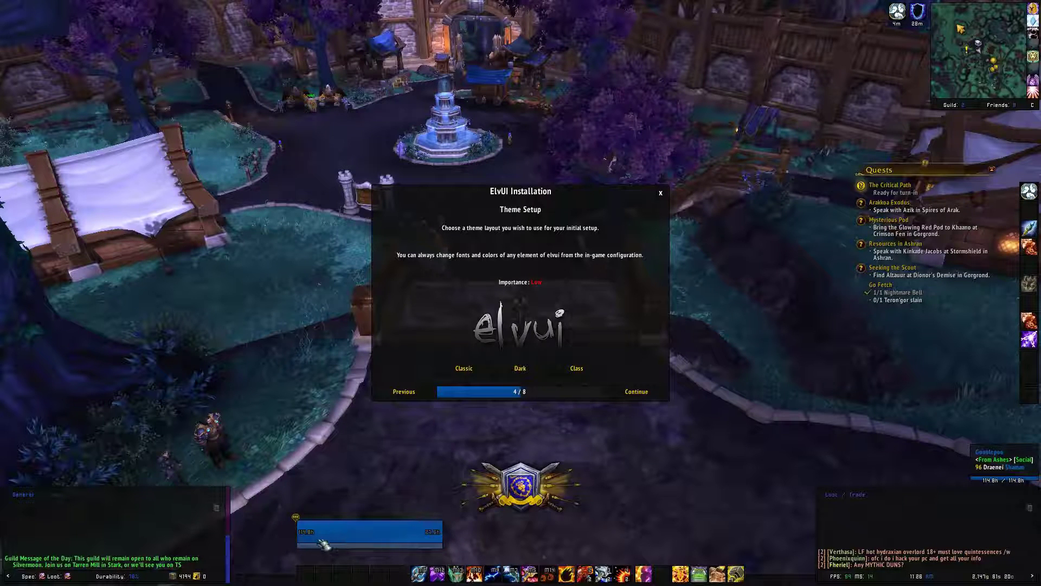
click(577, 369)
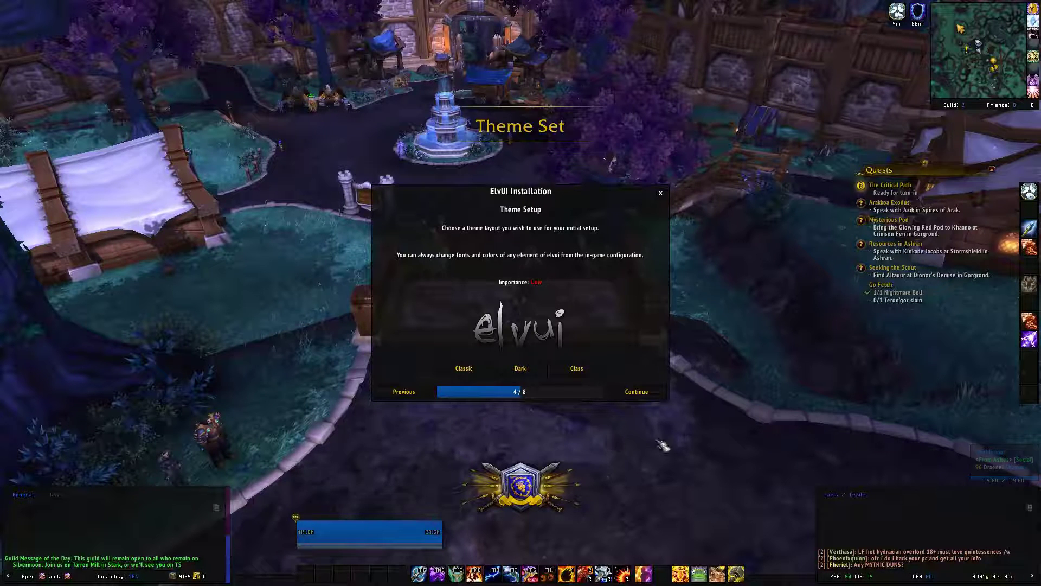
click(640, 394)
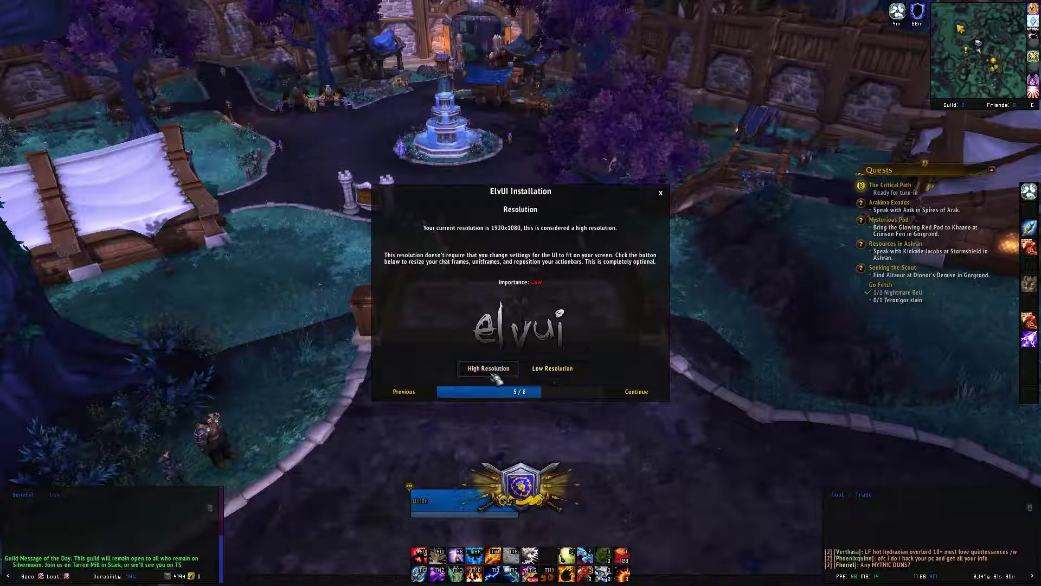
Step: Choose the High Resolution setup and the Physical DPS layout, dismissing the Clique popup
click(488, 373)
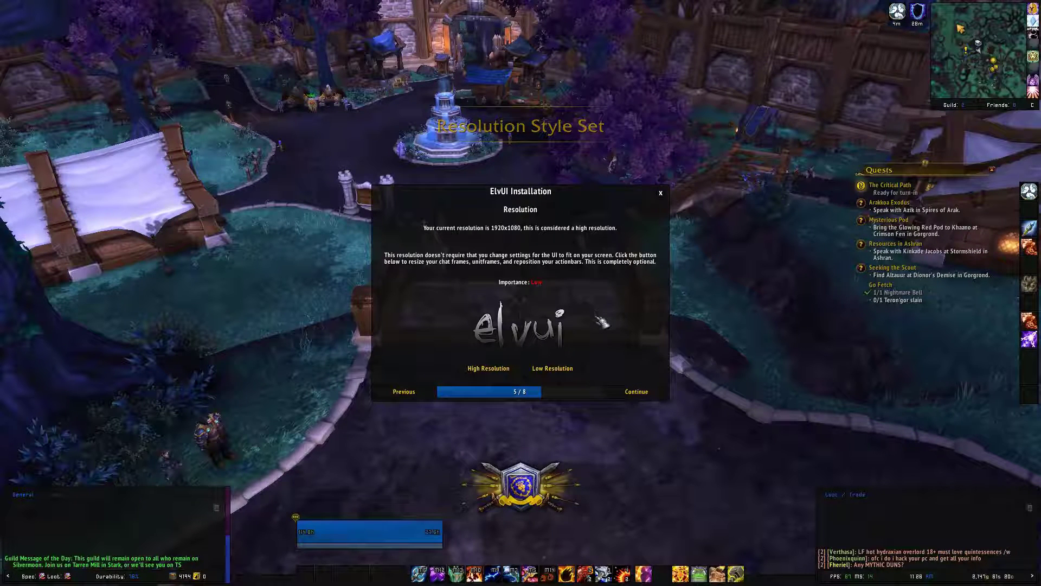
click(639, 394)
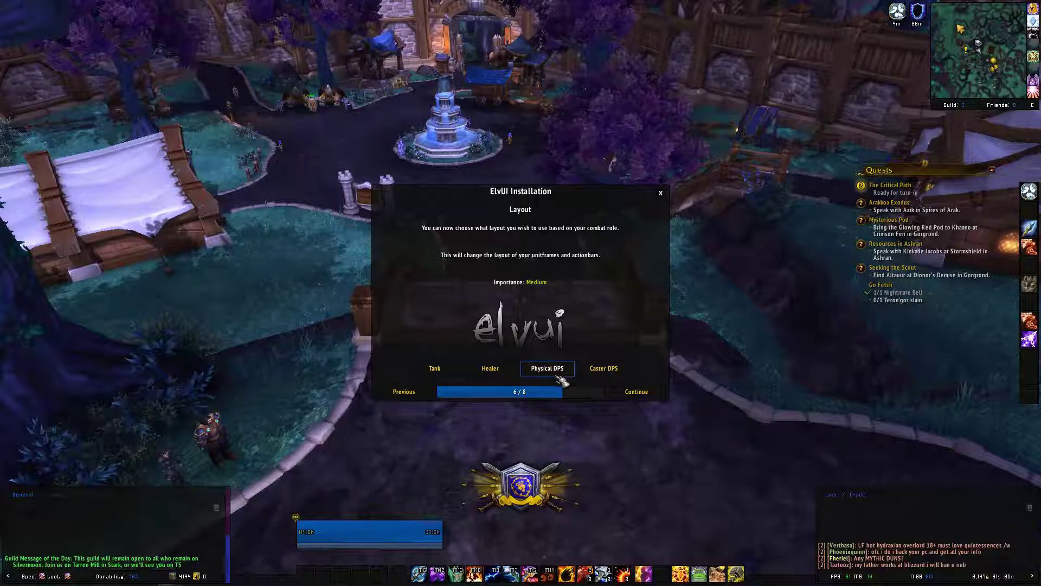
click(502, 374)
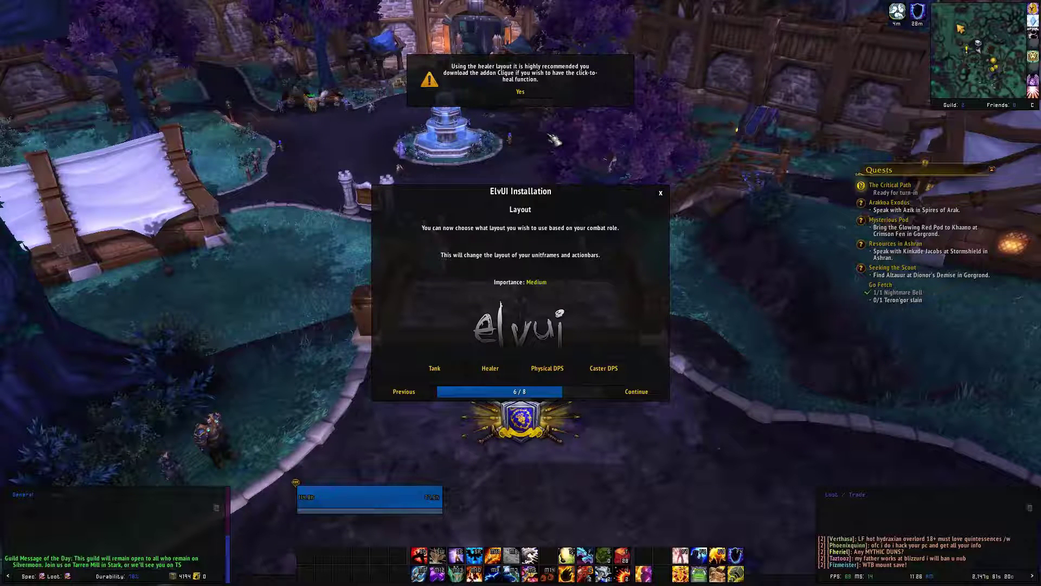
key(Escape)
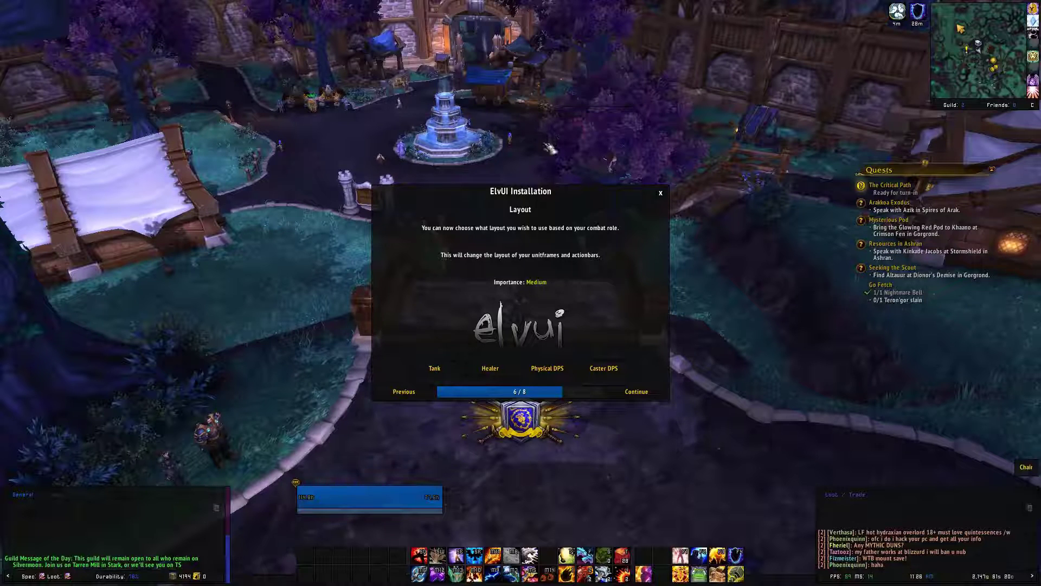
click(556, 375)
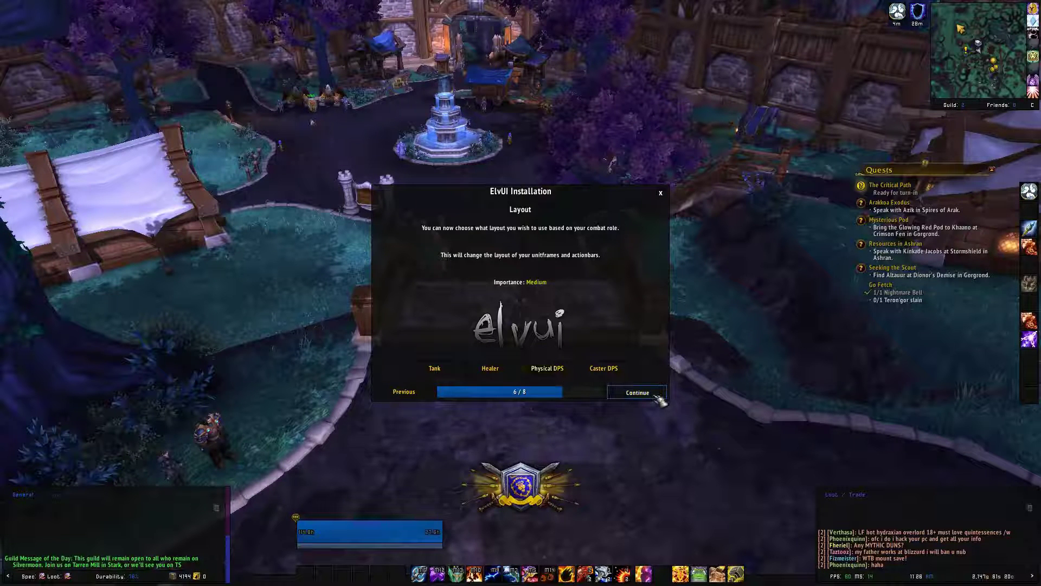
click(637, 392)
Step: Set auras to bars with icons and finish the ElvUI installation
click(495, 378)
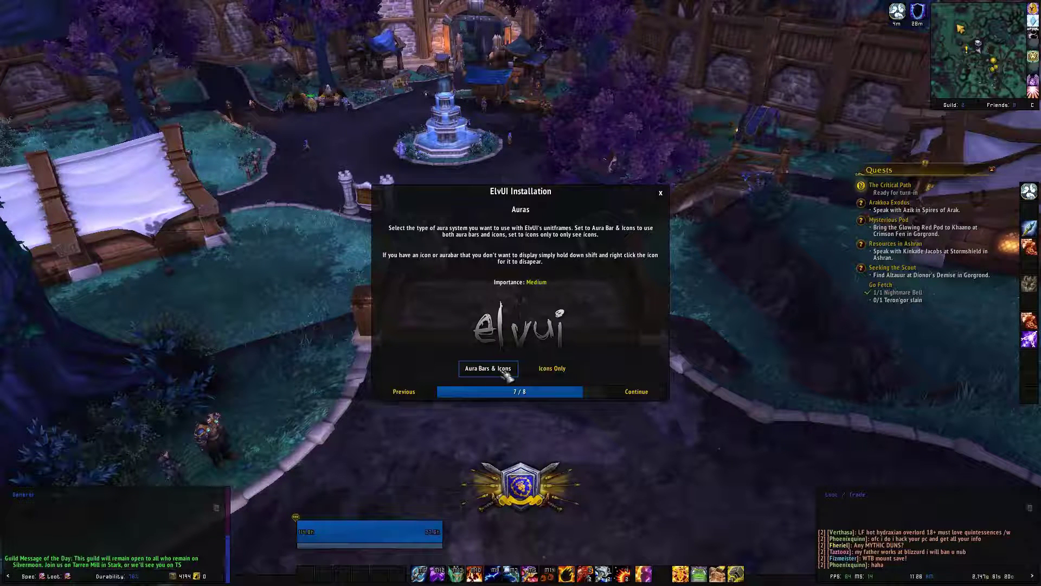
click(655, 397)
click(520, 360)
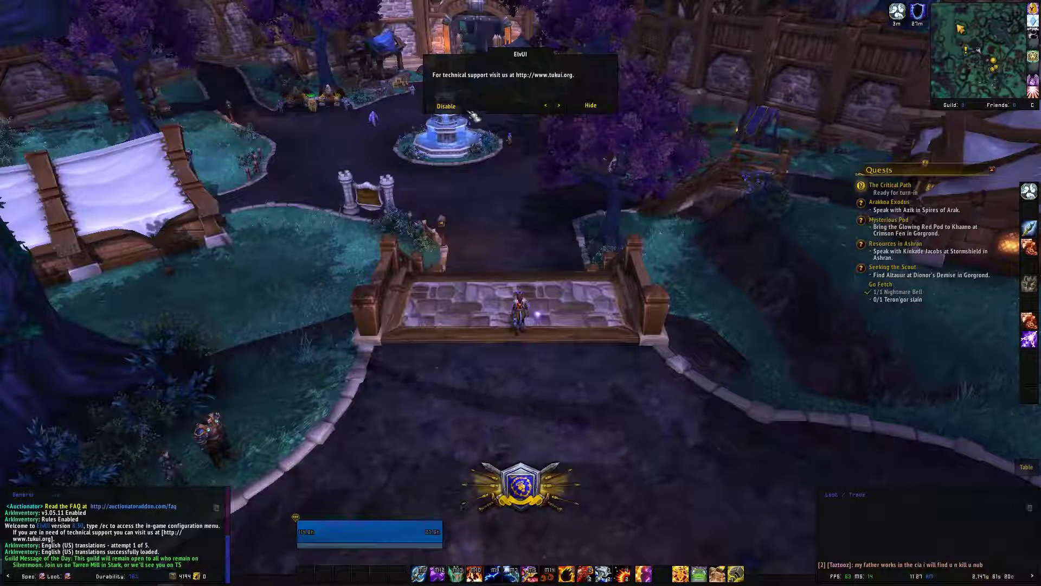
Step: Permanently disable the ElvUI support notice, then reopen the ElvUI configuration with /ec
click(430, 106)
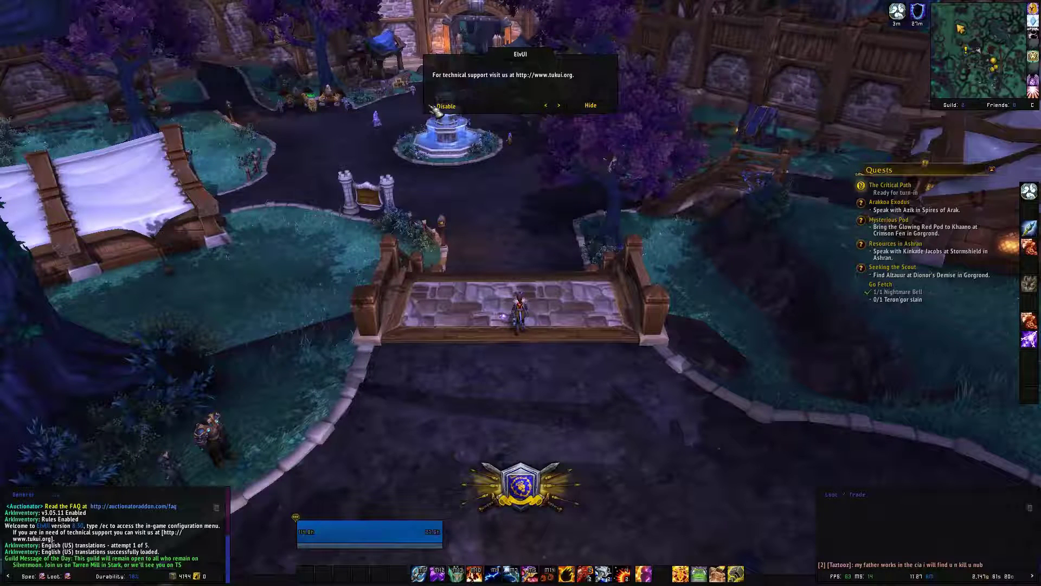
click(592, 105)
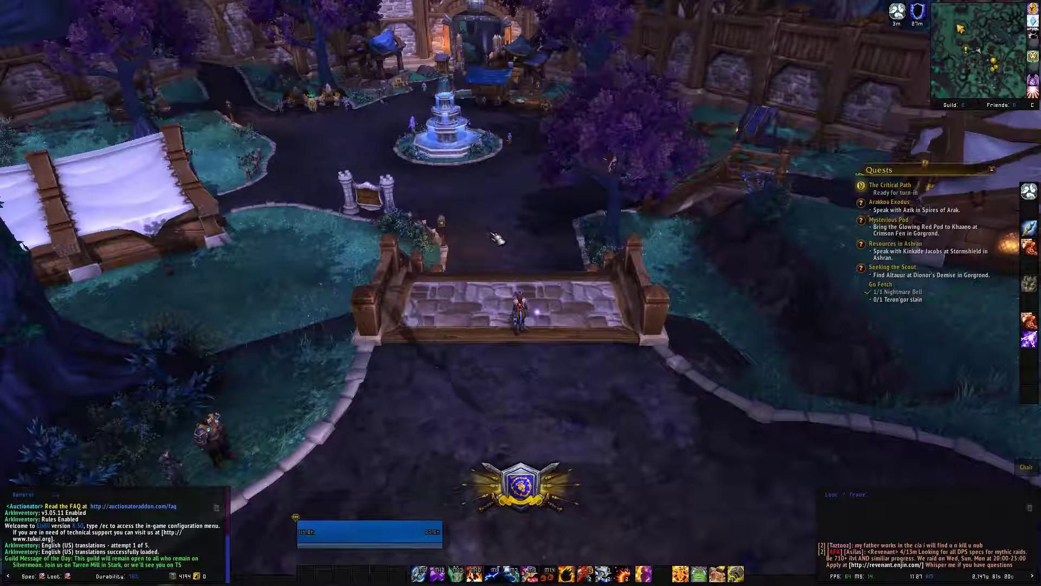
key(Return)
text(/ec)
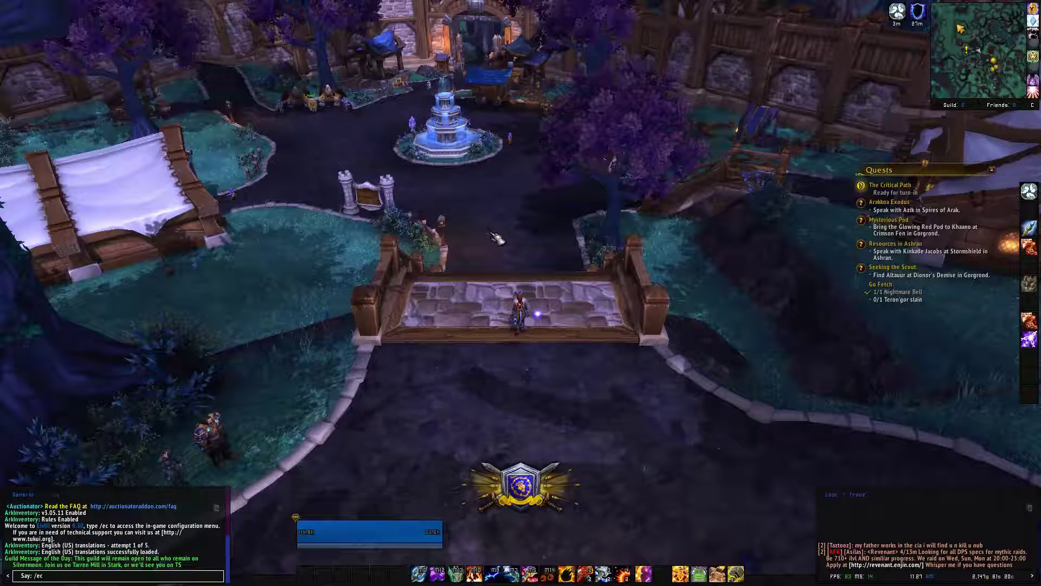
key(Return)
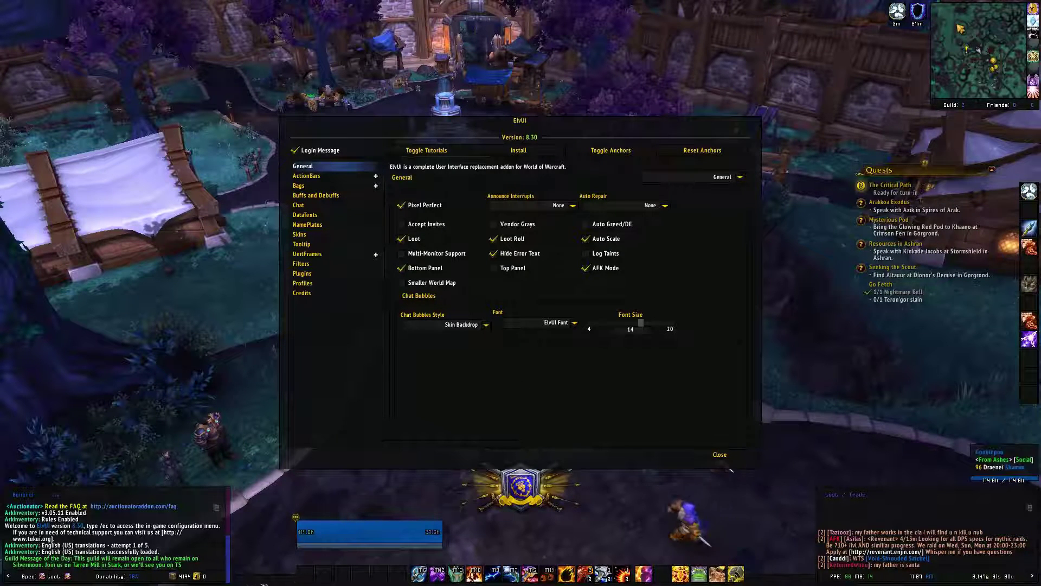
Step: Turn off the Top and Bottom Panel bars and unlock the frame movers with Toggle Anchors
click(513, 268)
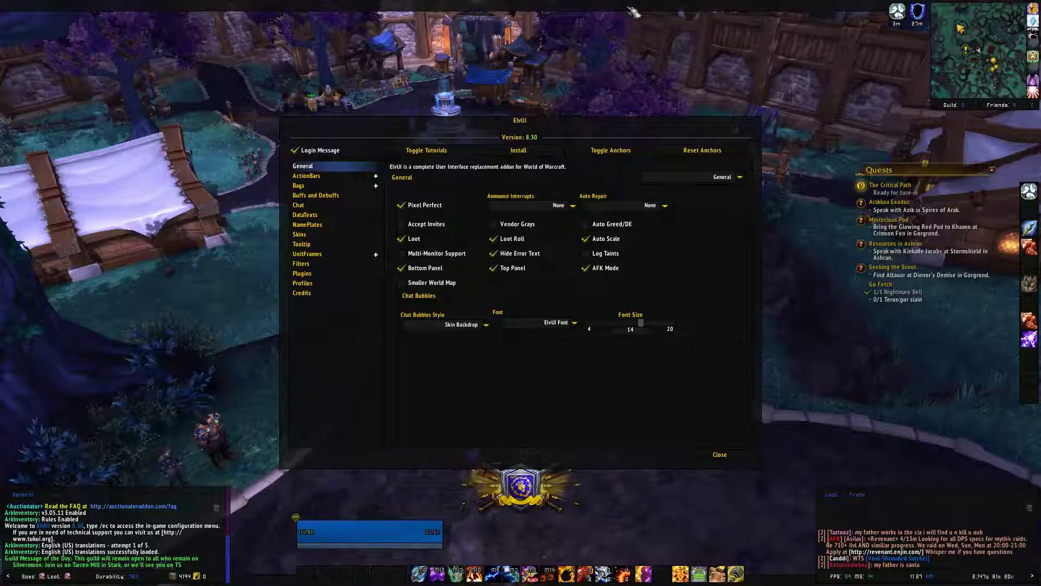
click(509, 268)
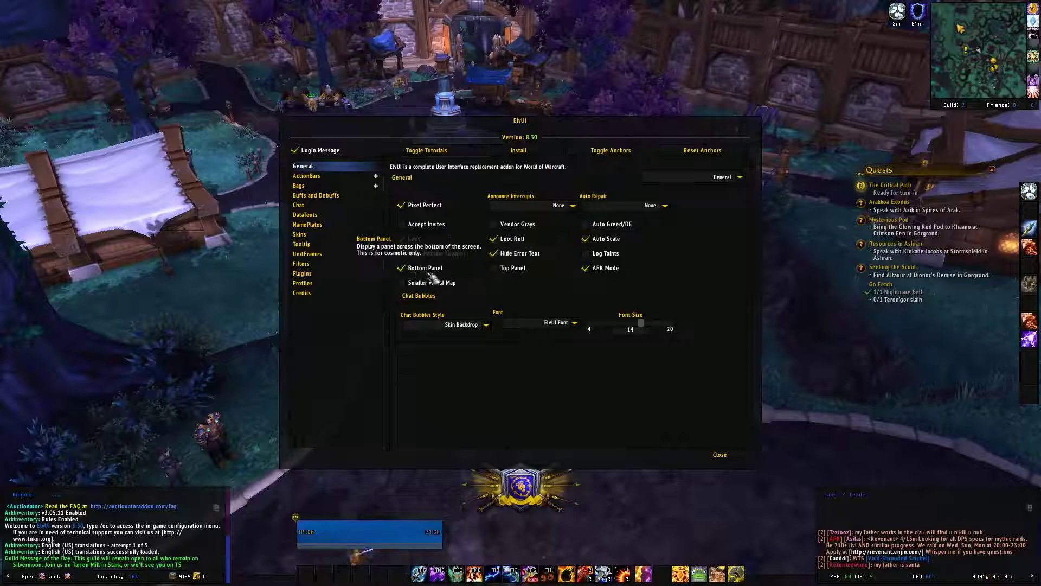
click(406, 274)
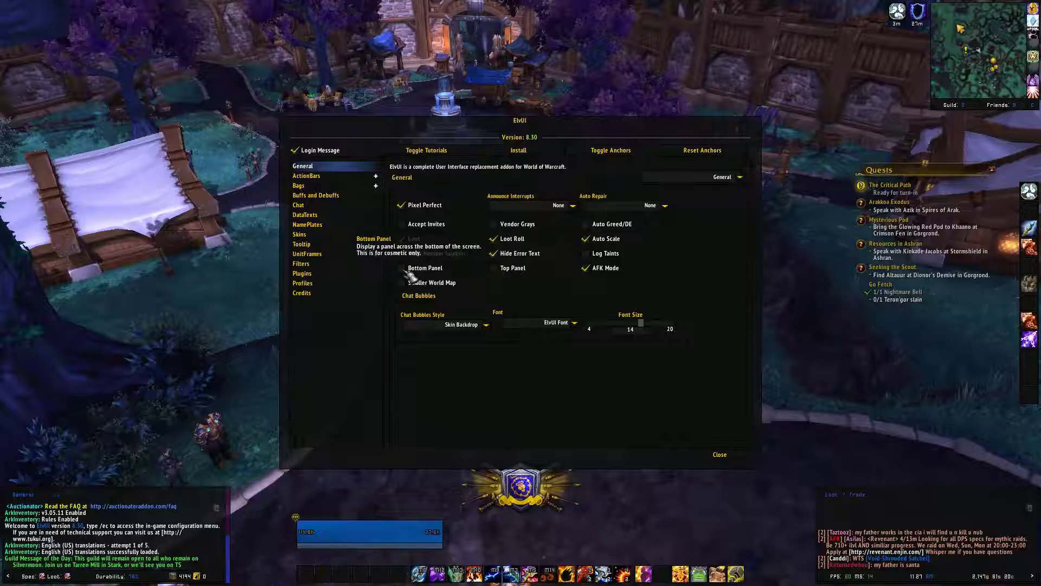
click(611, 151)
click(608, 227)
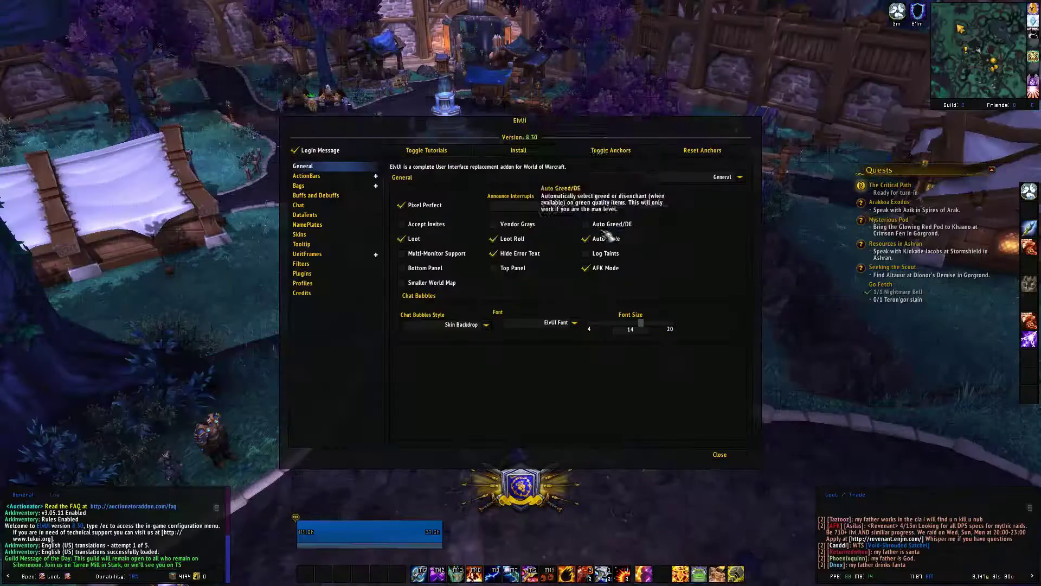
click(610, 152)
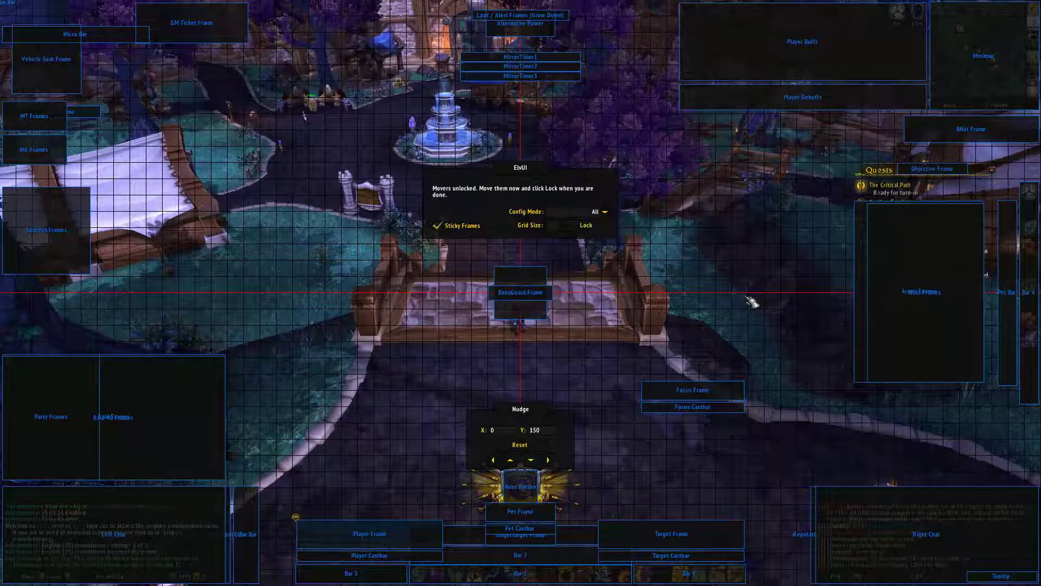
Step: Change the movers Grid Size from 64 to 70
text(0)
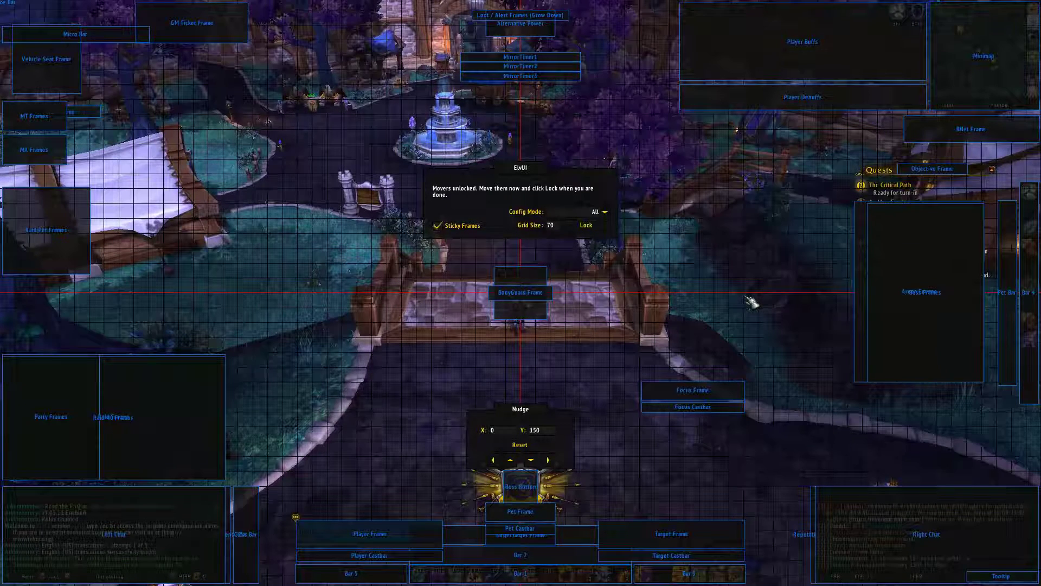